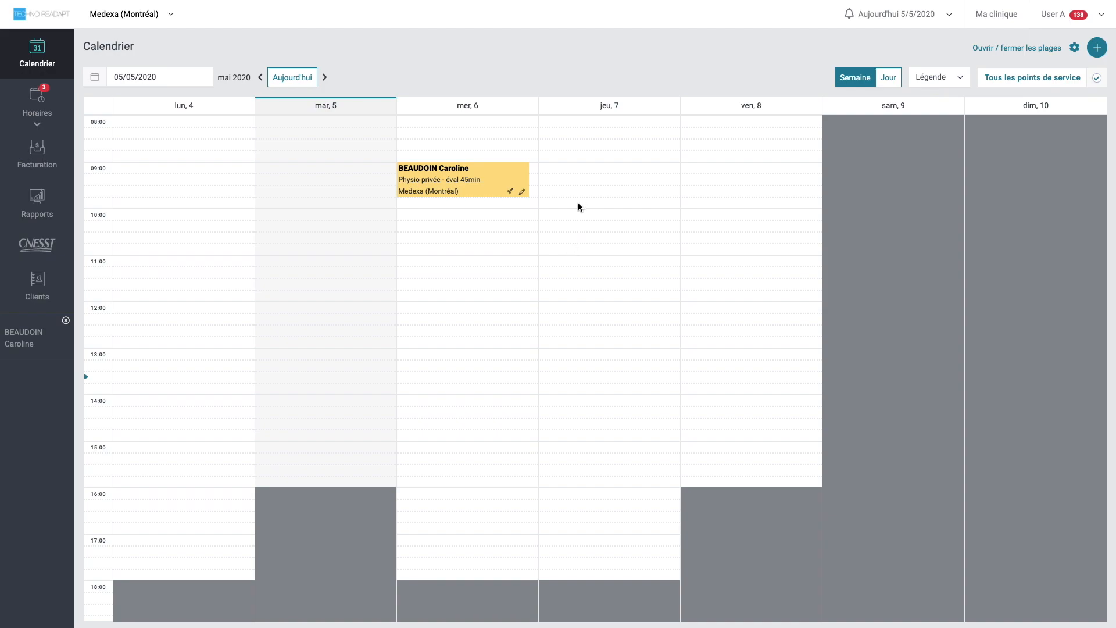
# Open the file labels (Étiquettes de dossier) in the clinic settings and try to add a label titled Test
pyautogui.click(987, 16)
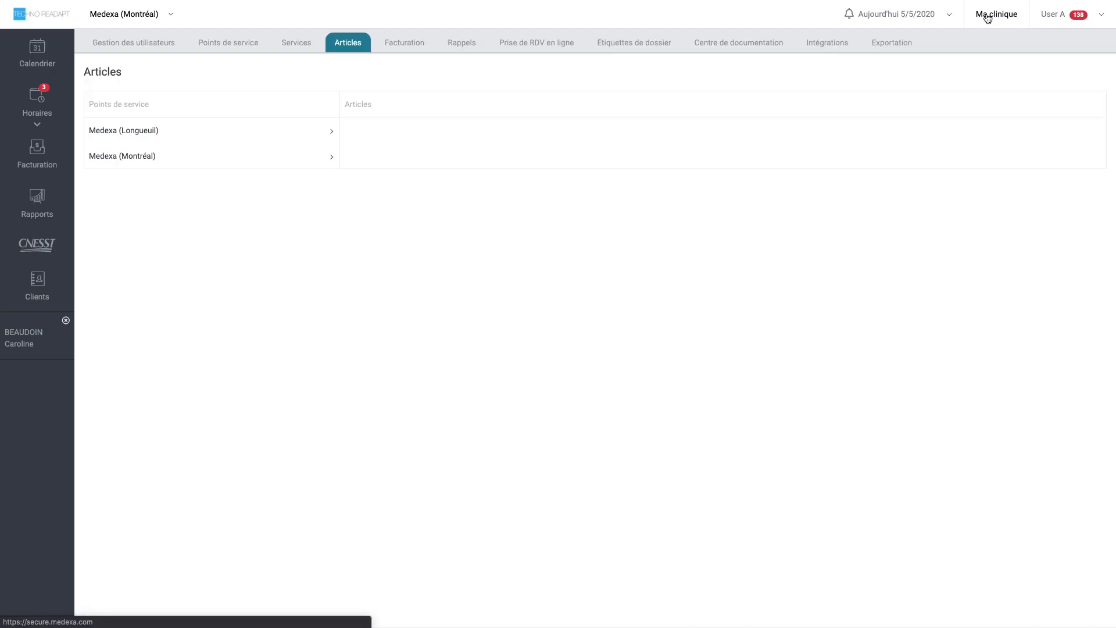
pyautogui.click(634, 46)
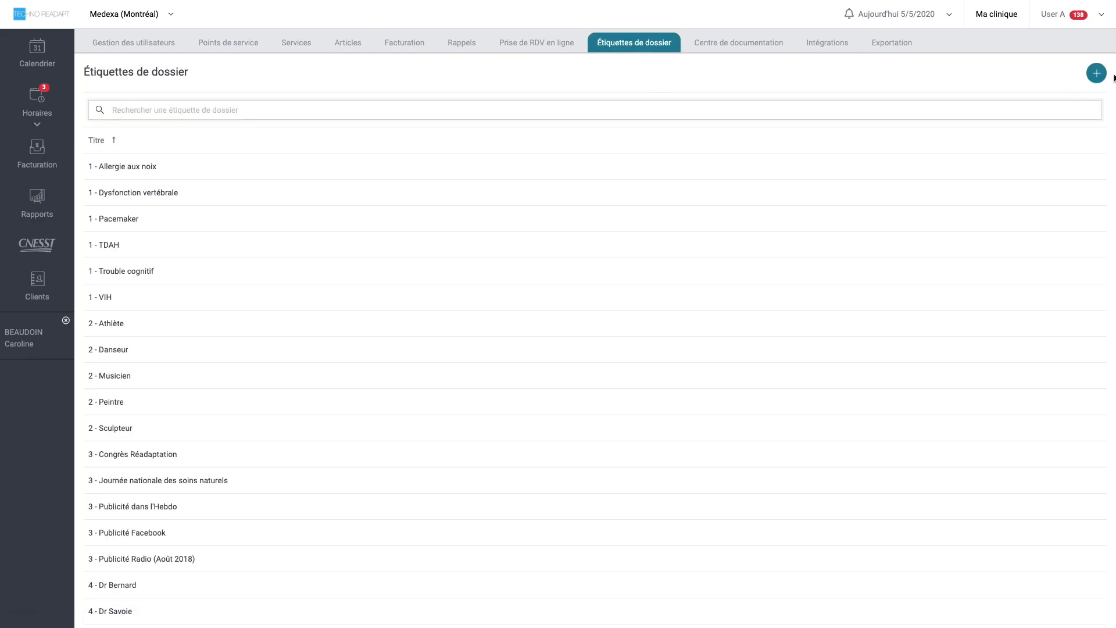
pyautogui.click(1097, 75)
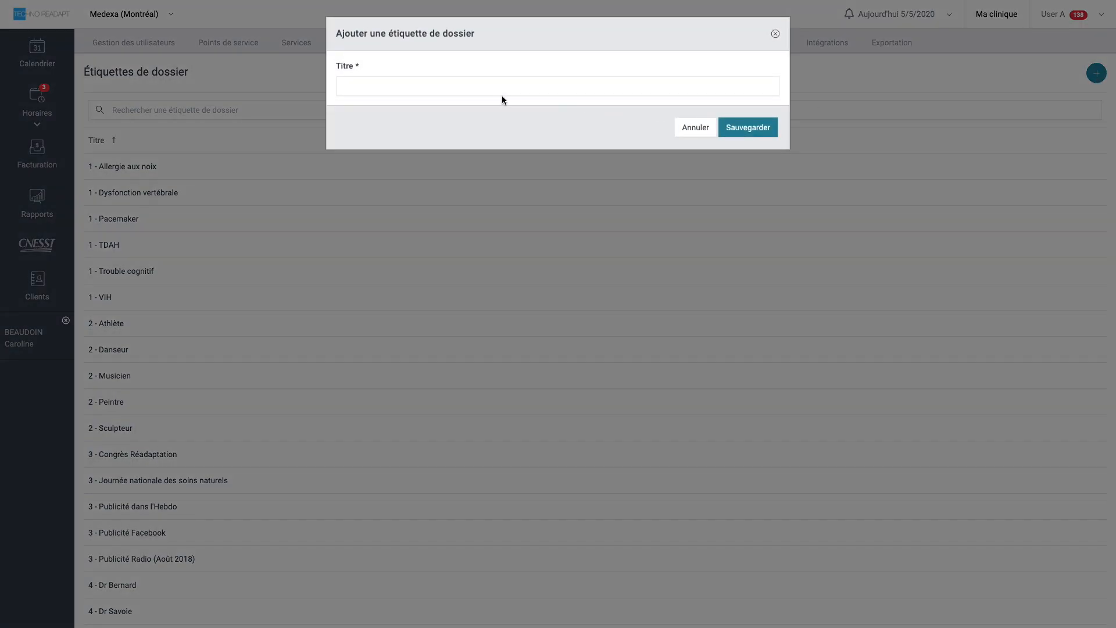
pyautogui.click(452, 86)
pyautogui.write('Test')
pyautogui.click(755, 131)
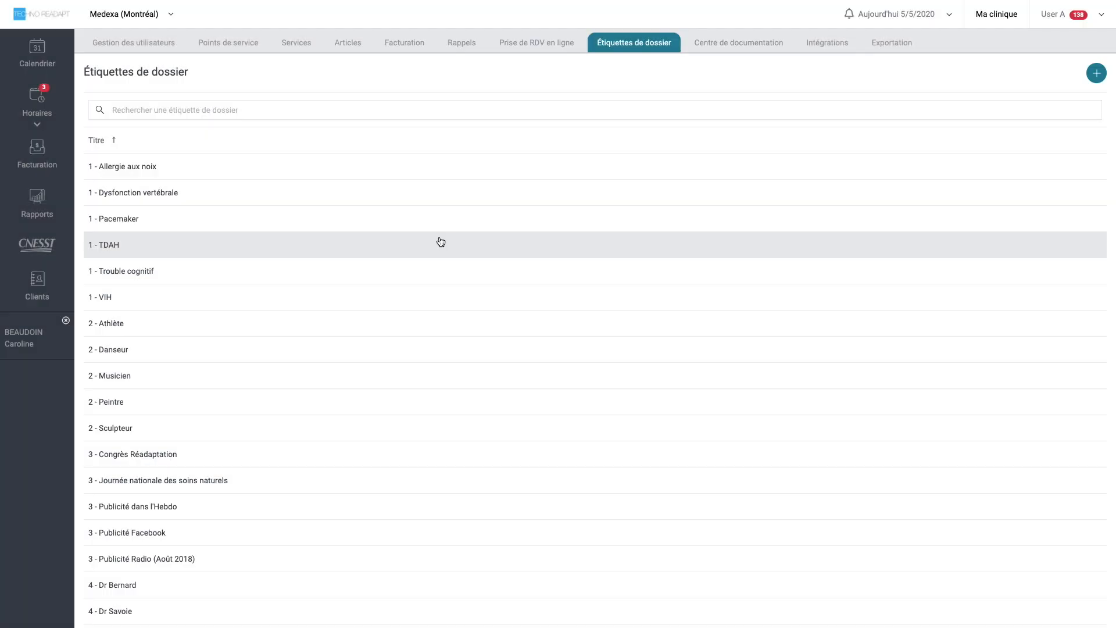
# Review the whole list of file labels, including the numbered categories and how they are grouped
pyautogui.scroll(-3, 437, 242)
pyautogui.scroll(3, 316, 151)
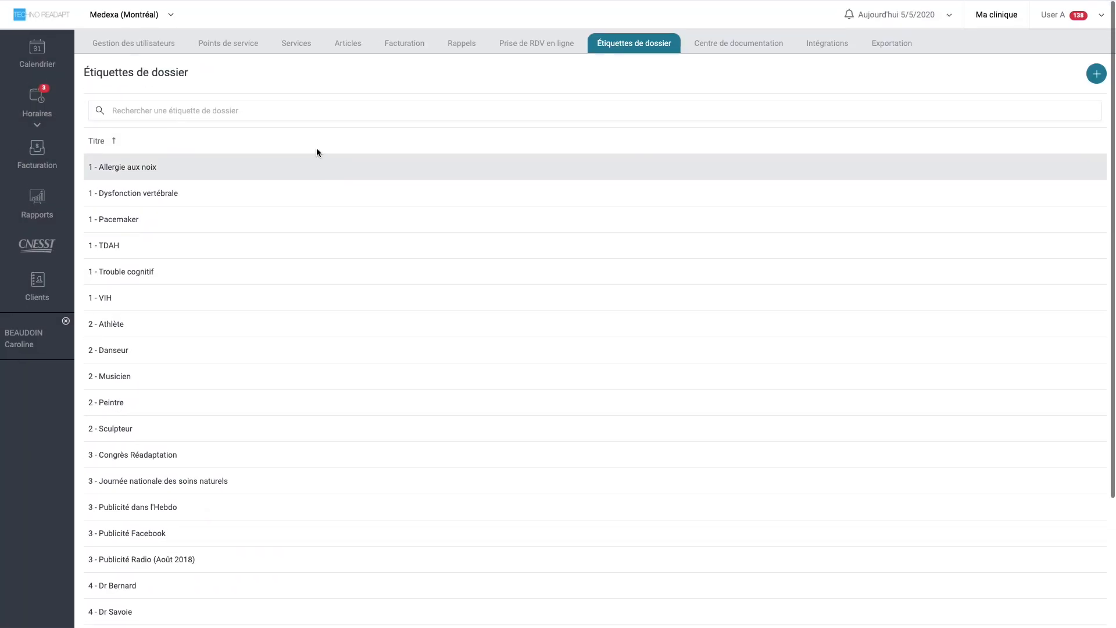
pyautogui.scroll(-1, 310, 152)
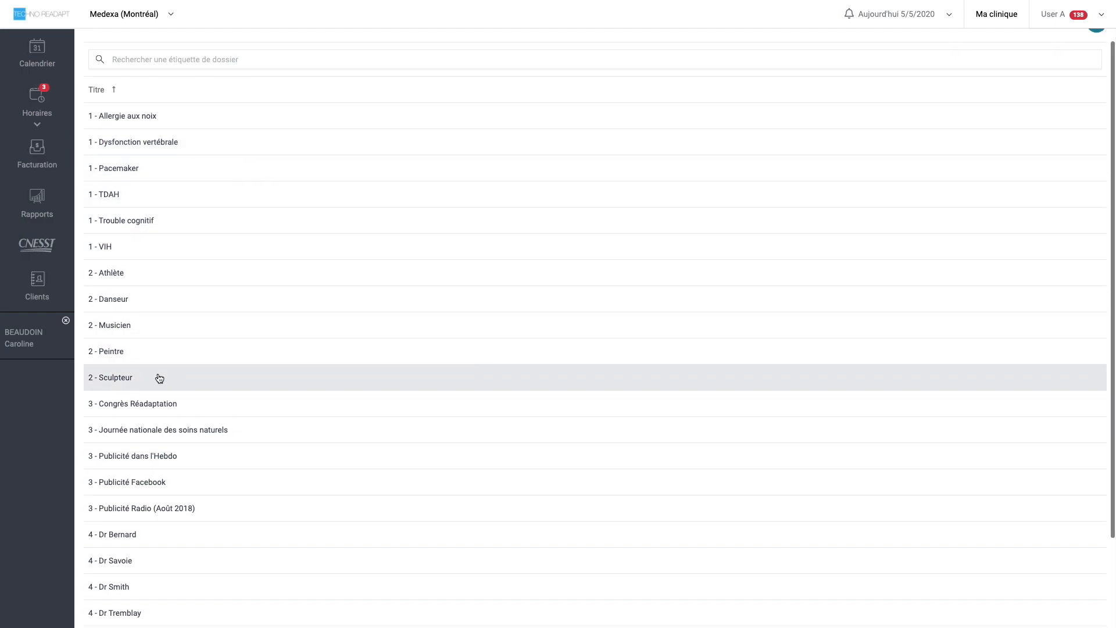
pyautogui.scroll(-2, 157, 379)
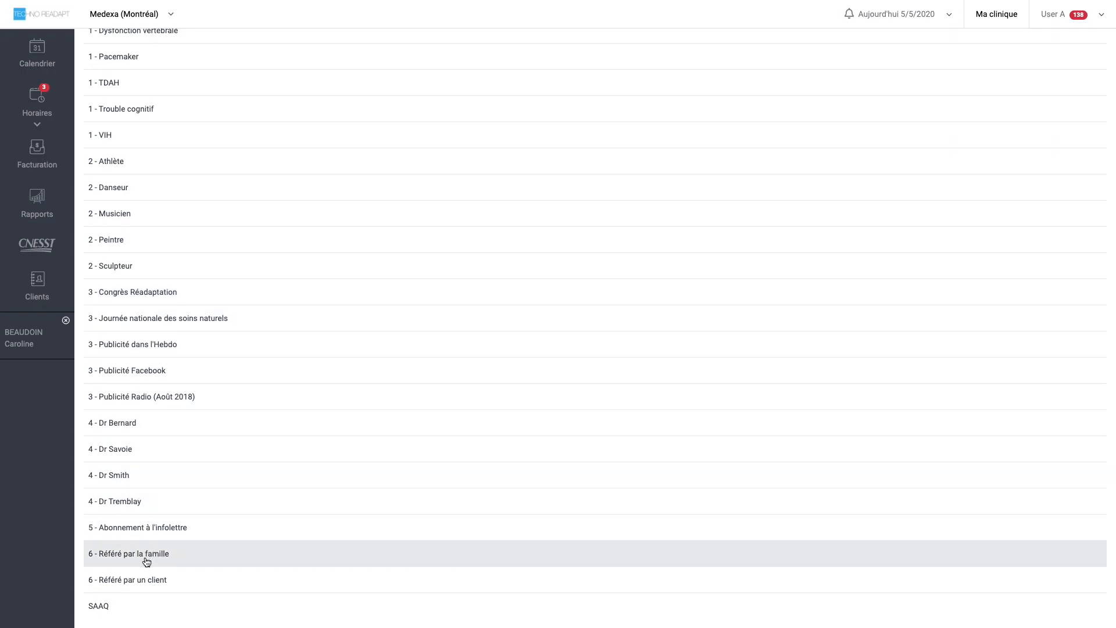
pyautogui.scroll(3, 186, 407)
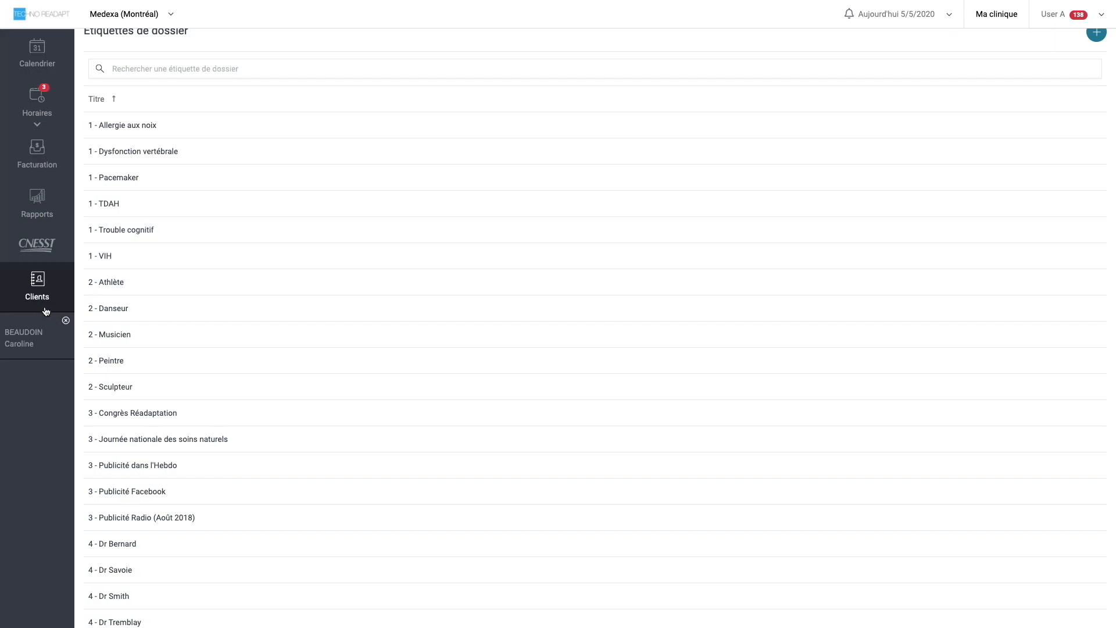
# Start a new patient record from the client list and expand its file label selection
pyautogui.click(43, 288)
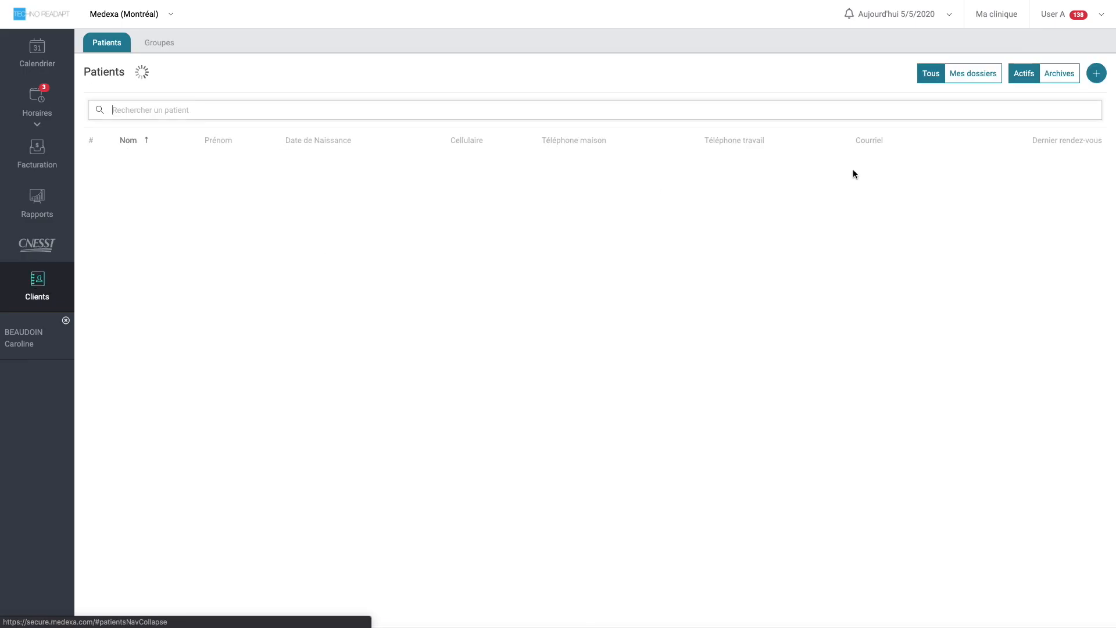
pyautogui.click(1096, 73)
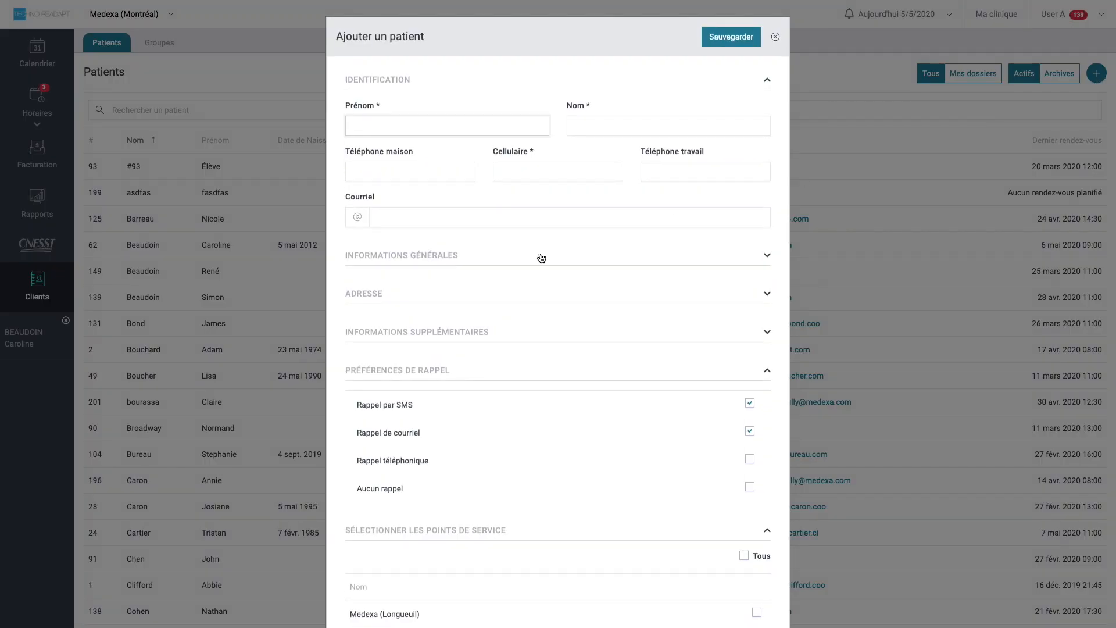
pyautogui.scroll(-3, 561, 249)
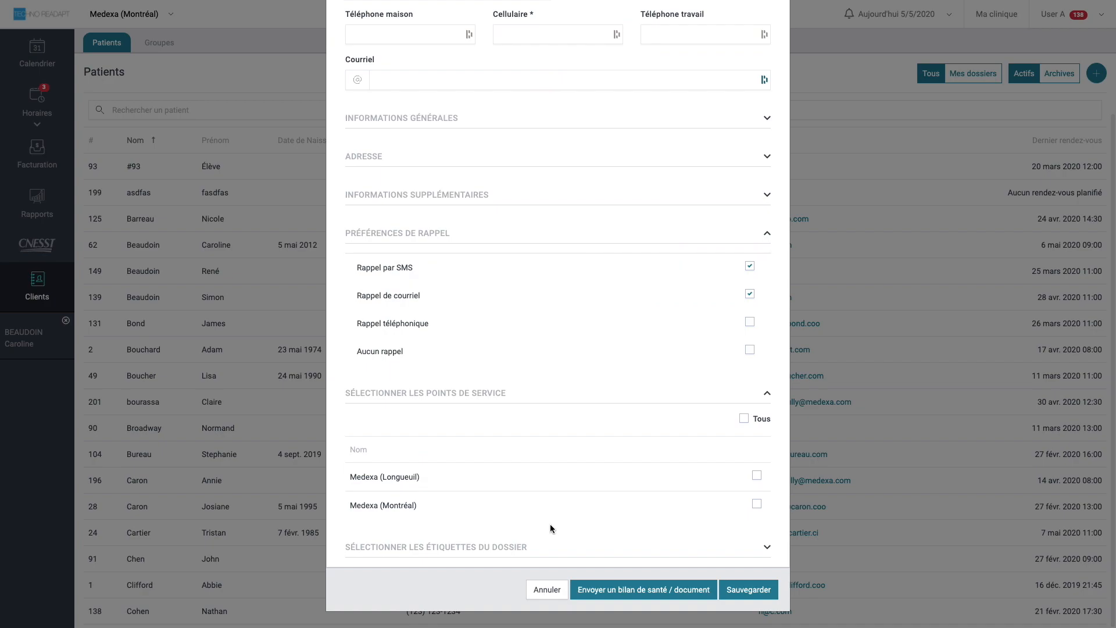
pyautogui.click(513, 551)
pyautogui.scroll(-10, 550, 453)
pyautogui.scroll(4, 491, 351)
pyautogui.scroll(-2, 484, 352)
pyautogui.scroll(6, 483, 353)
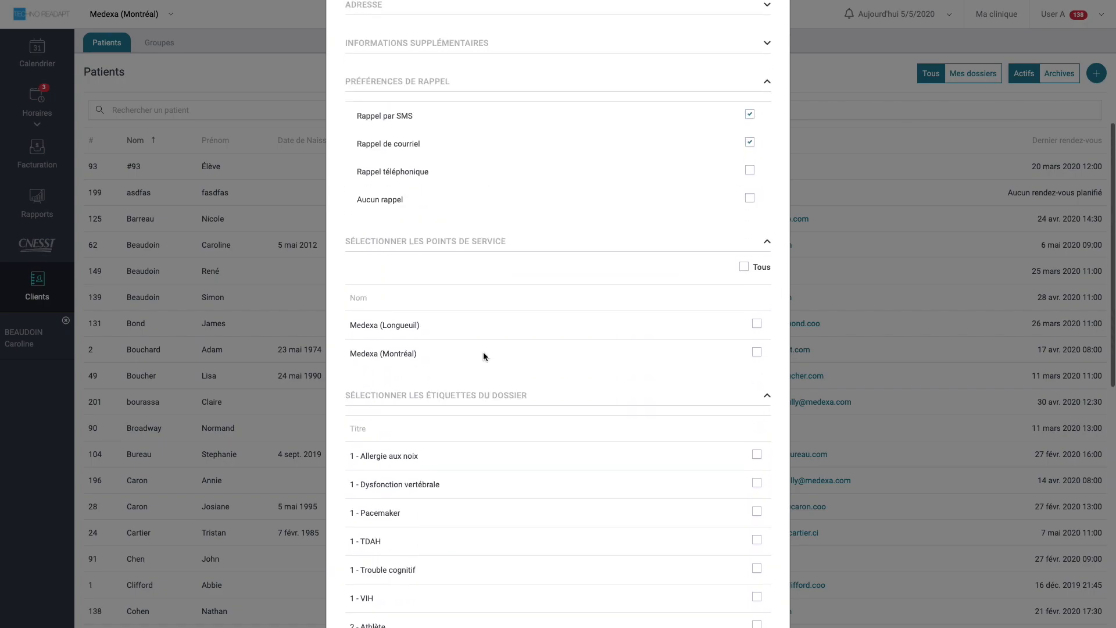
# Select Allergie aux noix, Athlète, SAAQ and the first referring-doctor label in the new patient form, and close the form without saving
pyautogui.scroll(-8, 483, 351)
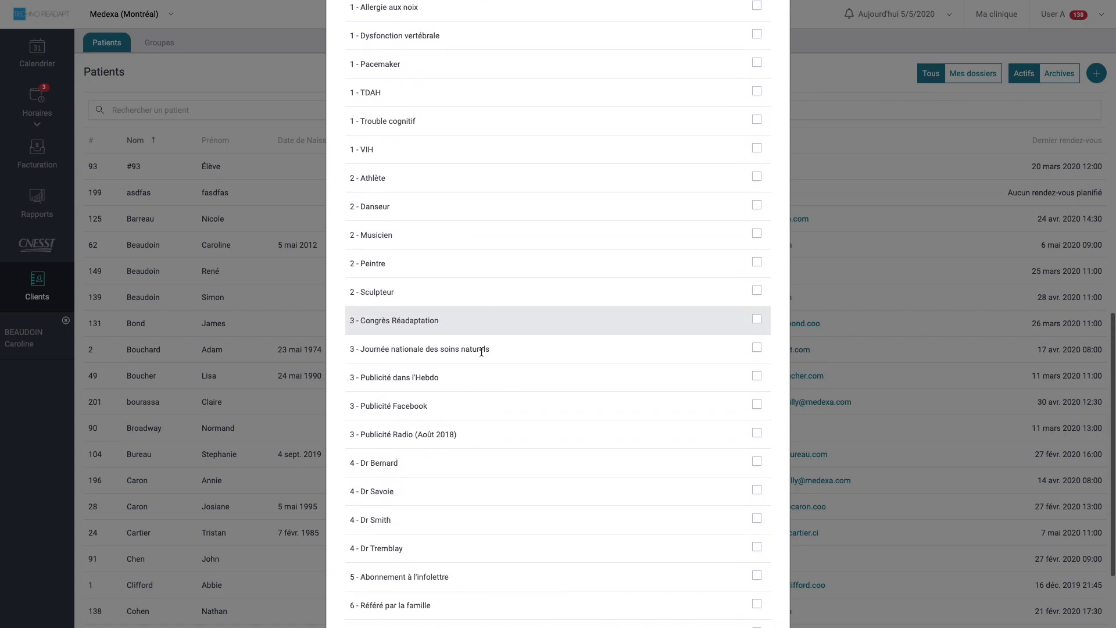
pyautogui.scroll(-2, 481, 352)
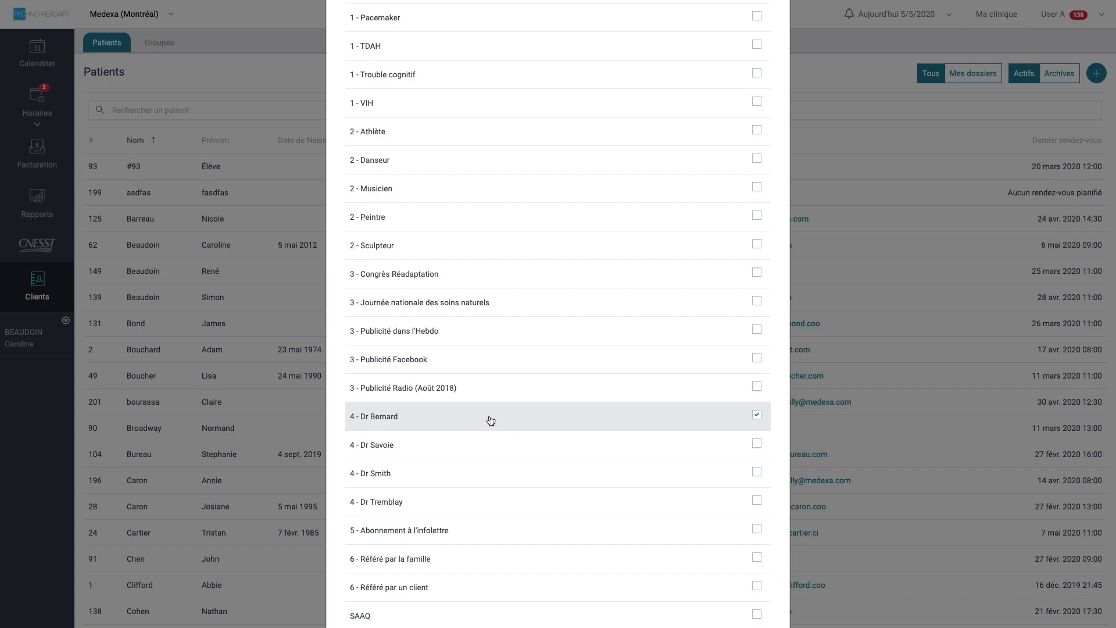
pyautogui.scroll(2, 489, 421)
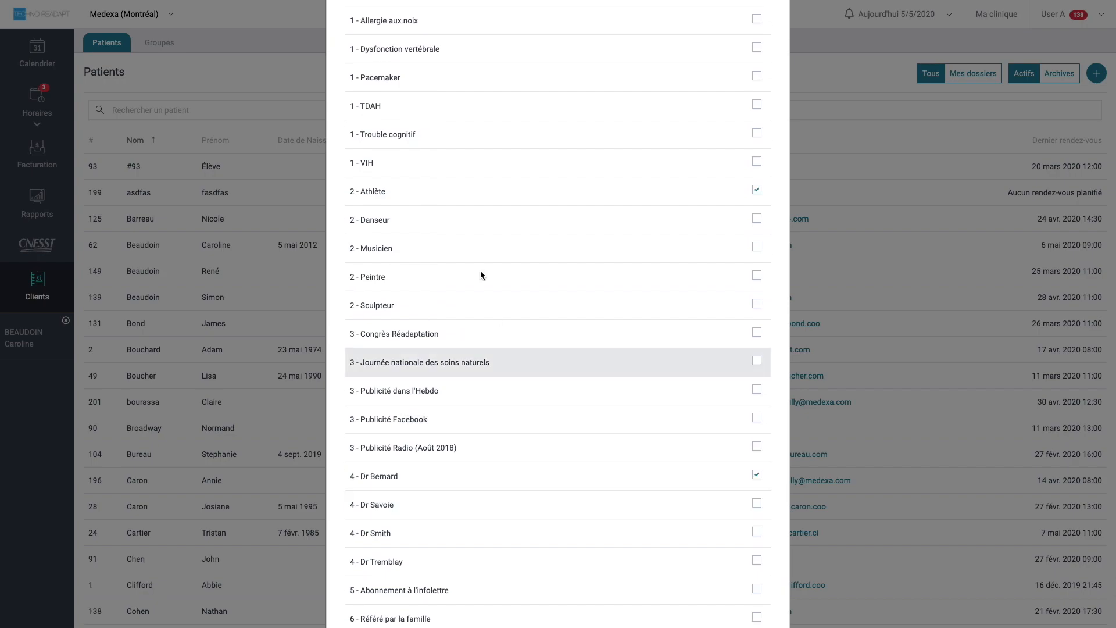
pyautogui.scroll(2, 476, 263)
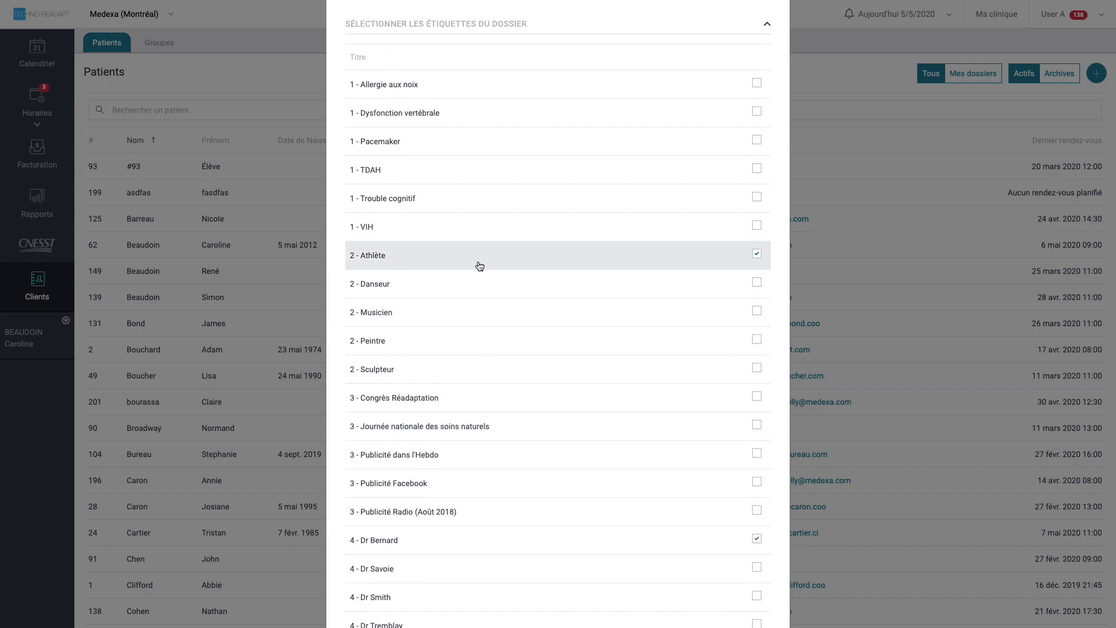
pyautogui.scroll(-1, 480, 260)
pyautogui.scroll(3, 481, 260)
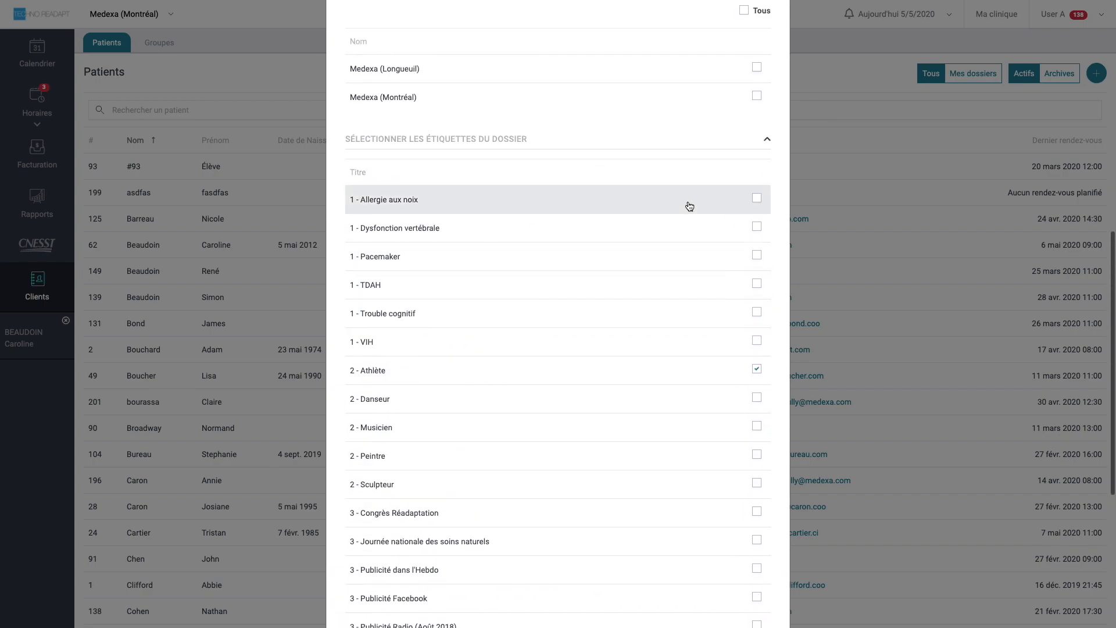
pyautogui.scroll(-6, 561, 223)
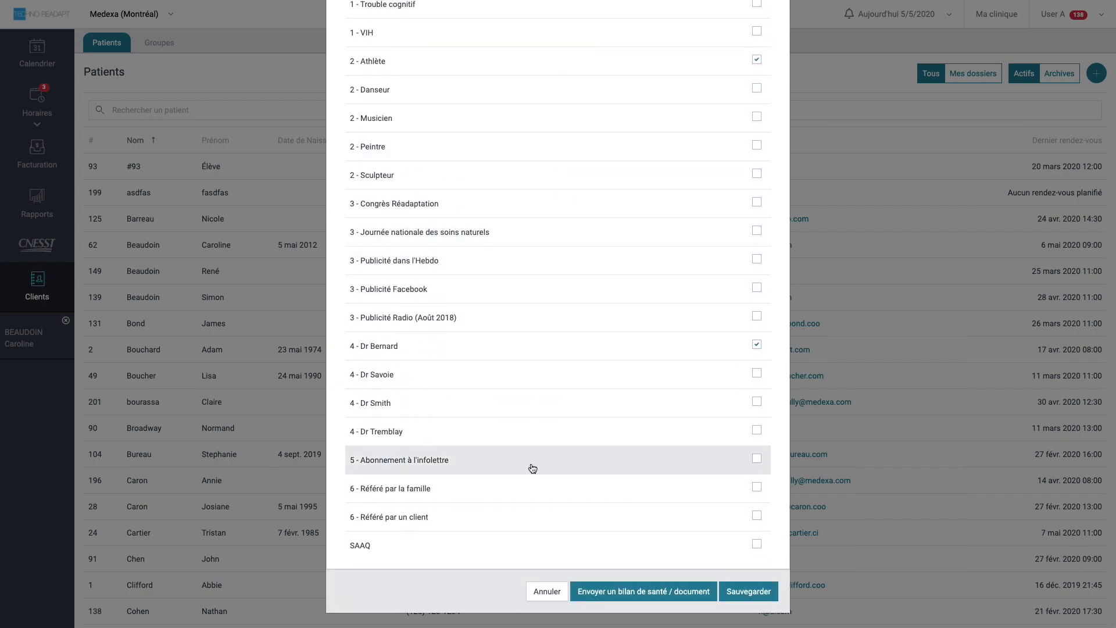
pyautogui.click(631, 560)
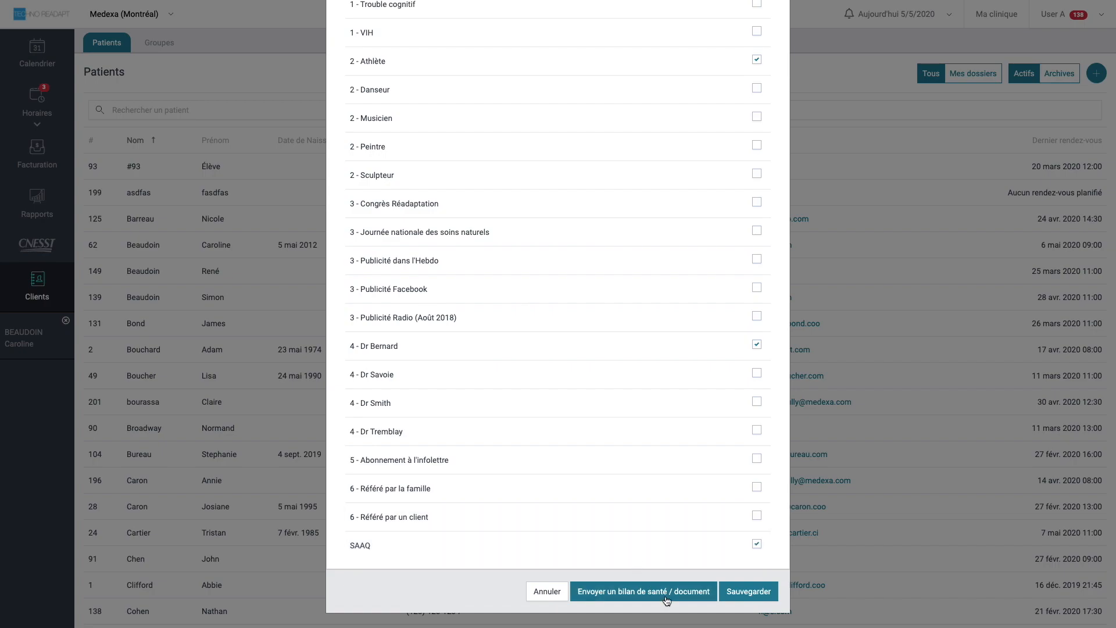
pyautogui.click(746, 591)
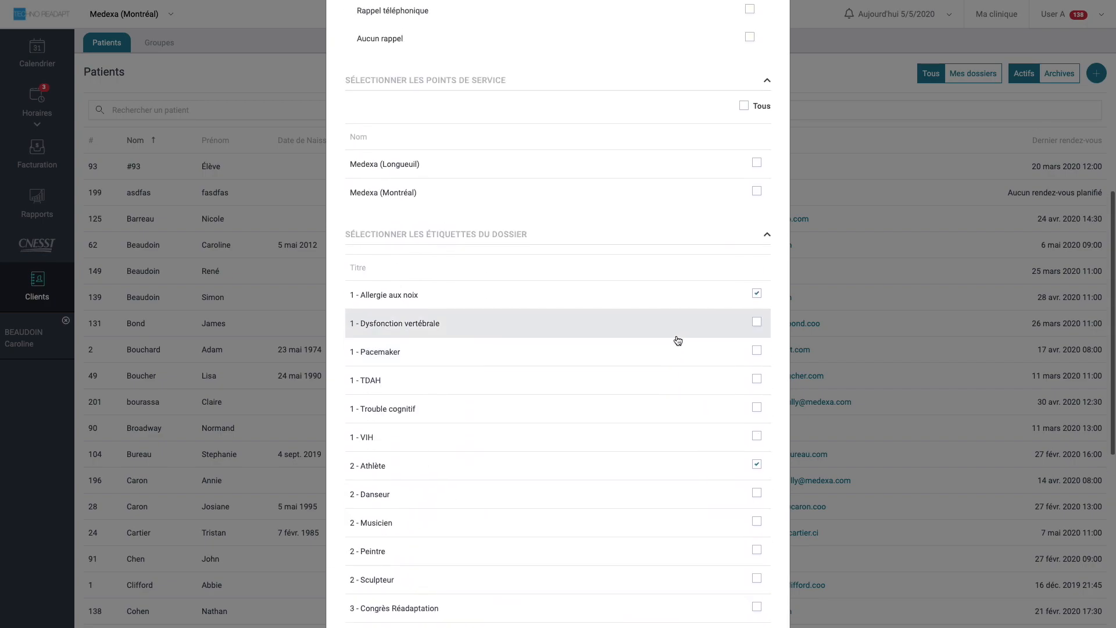
pyautogui.scroll(3, 773, 75)
pyautogui.click(775, 37)
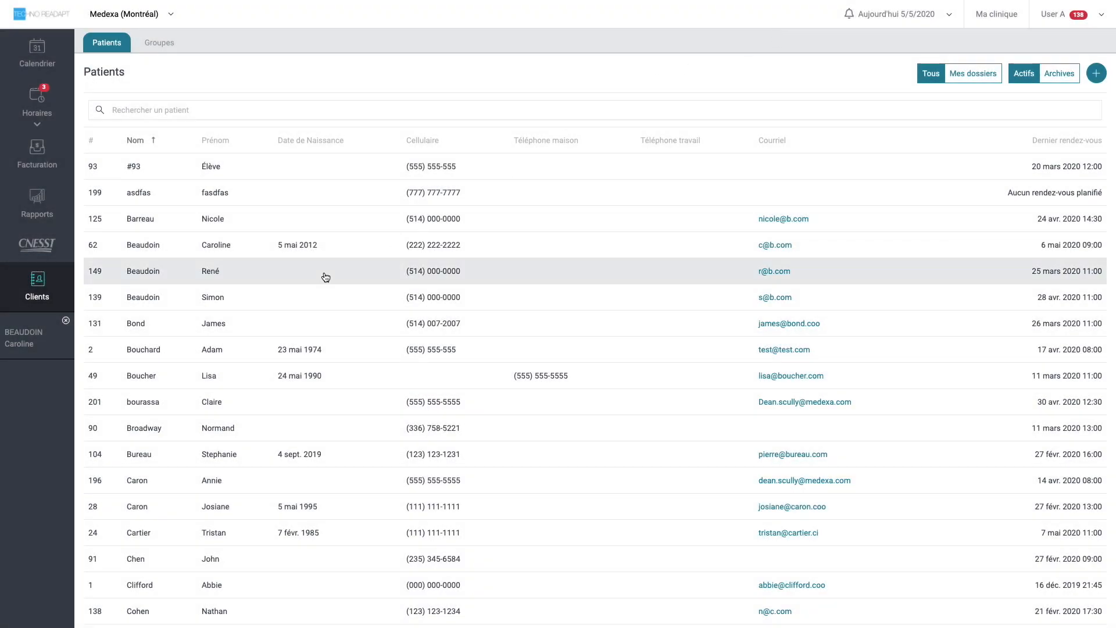
# Assign Dysfonction vertébrale, Trouble cognitif, Publicité Facebook and the last referring-doctor label to an existing patient's file and save
pyautogui.click(261, 272)
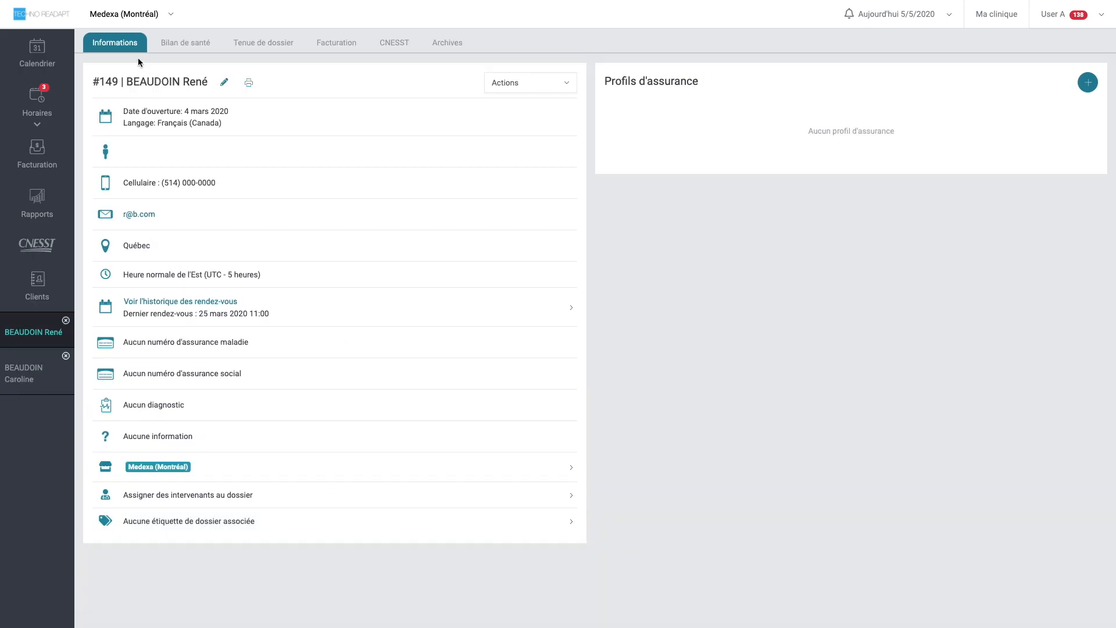
pyautogui.click(245, 527)
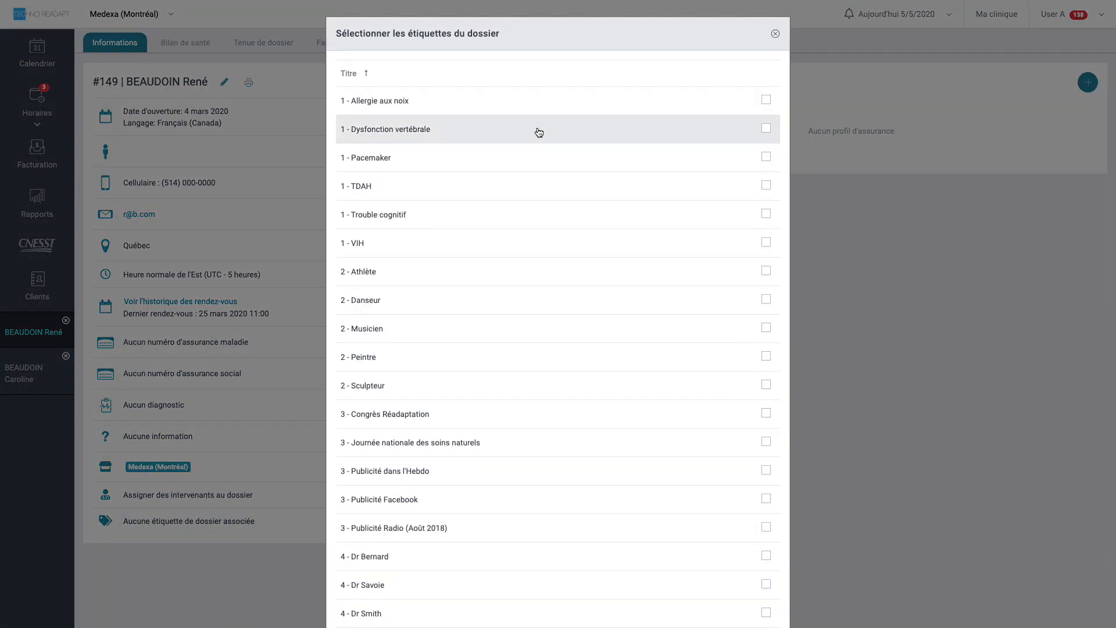
pyautogui.click(467, 131)
pyautogui.click(488, 216)
pyautogui.scroll(-4, 472, 244)
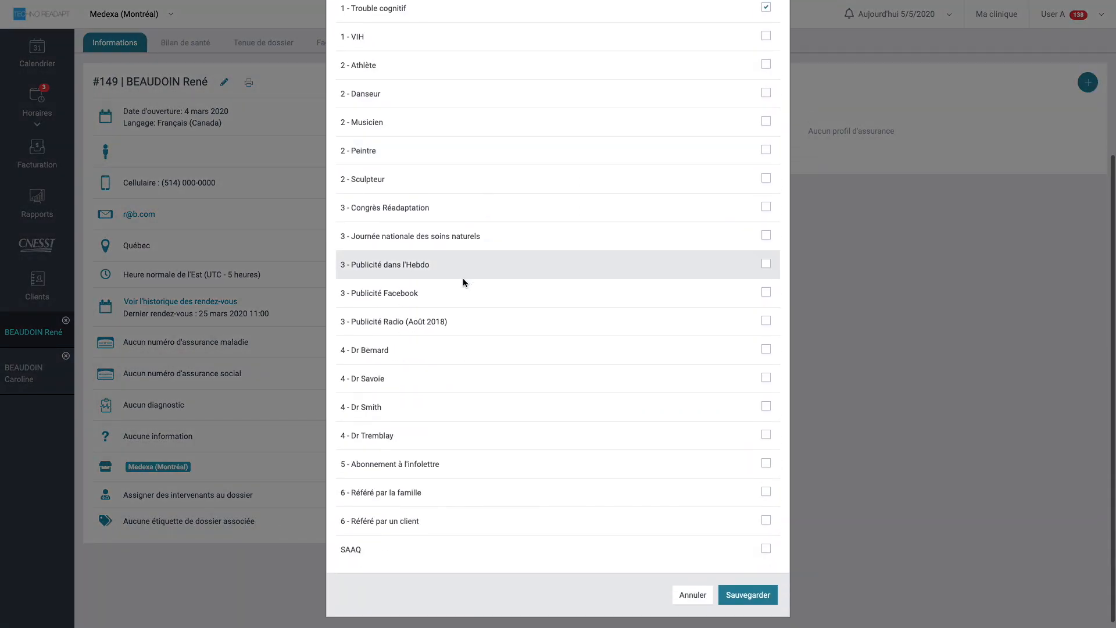
pyautogui.click(438, 298)
pyautogui.click(459, 431)
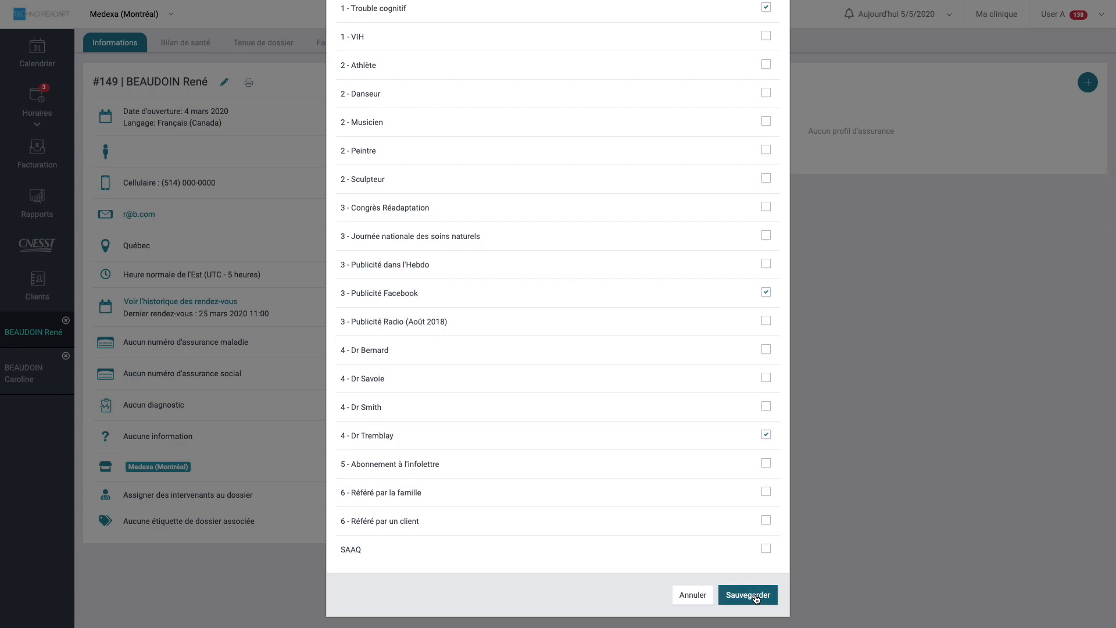
pyautogui.click(755, 596)
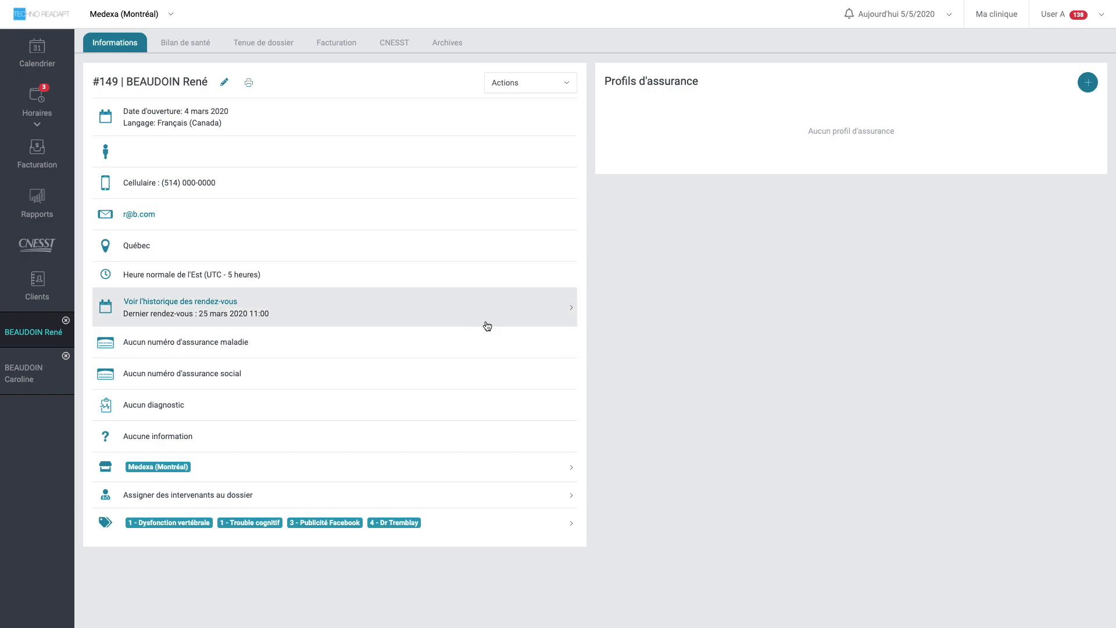
# Run the patient report (Rapport des patients), examine the patients carrying the 1 - VIH label, and return to the report
pyautogui.click(46, 204)
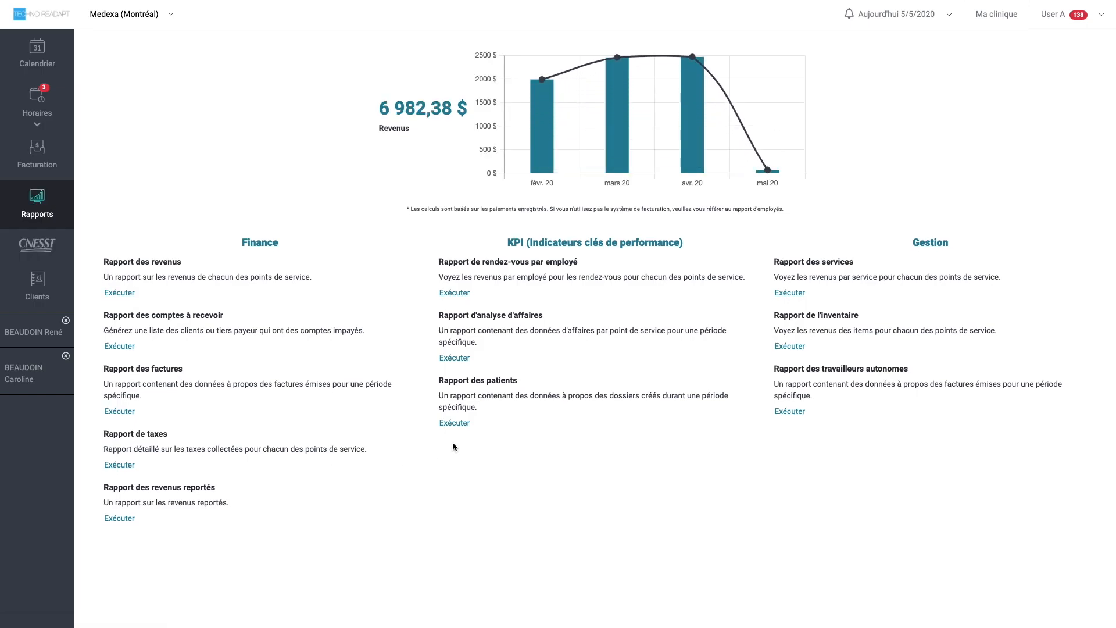
pyautogui.click(458, 422)
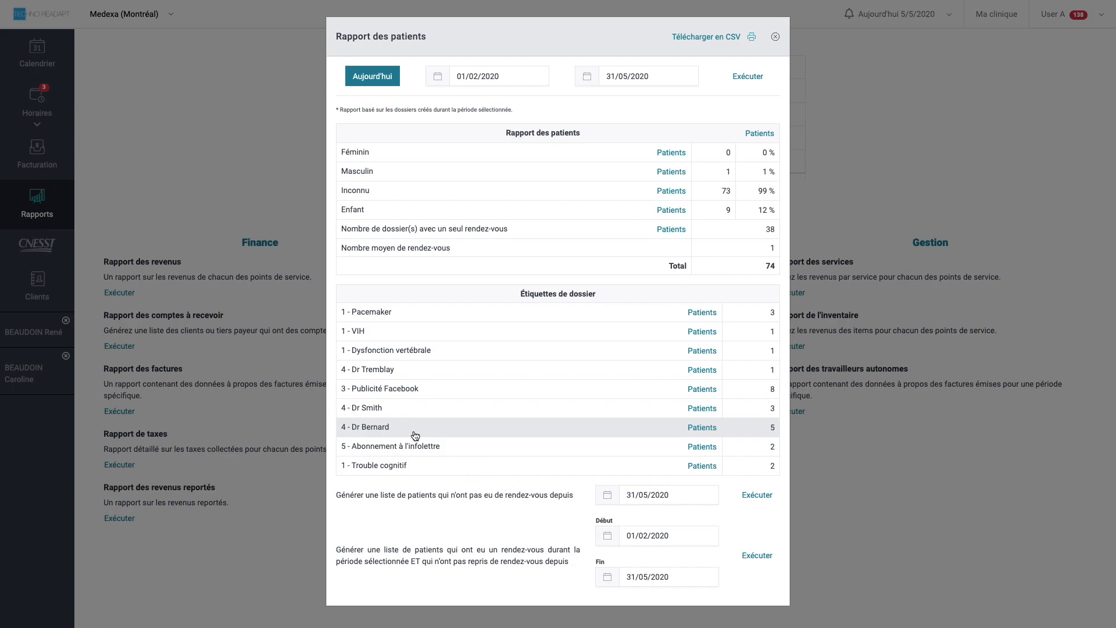
pyautogui.click(703, 332)
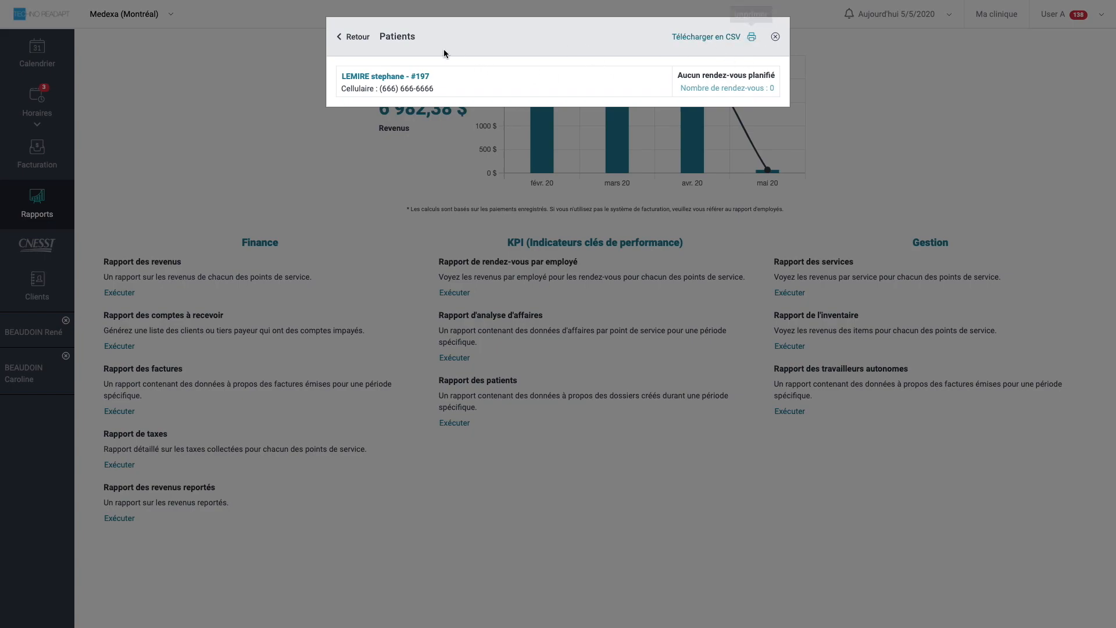
pyautogui.click(354, 37)
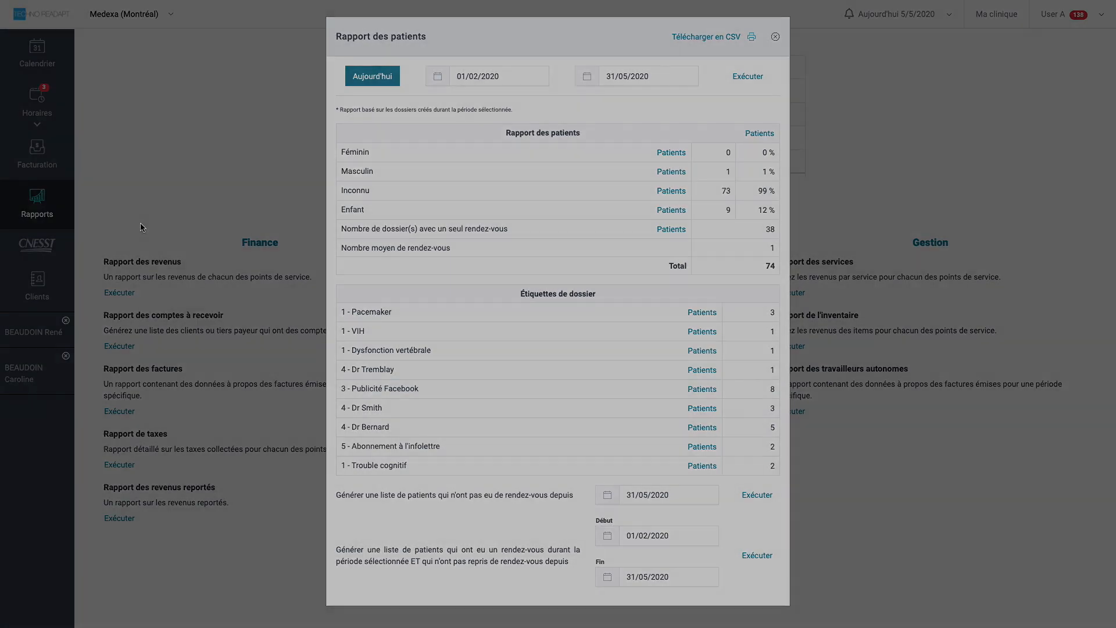